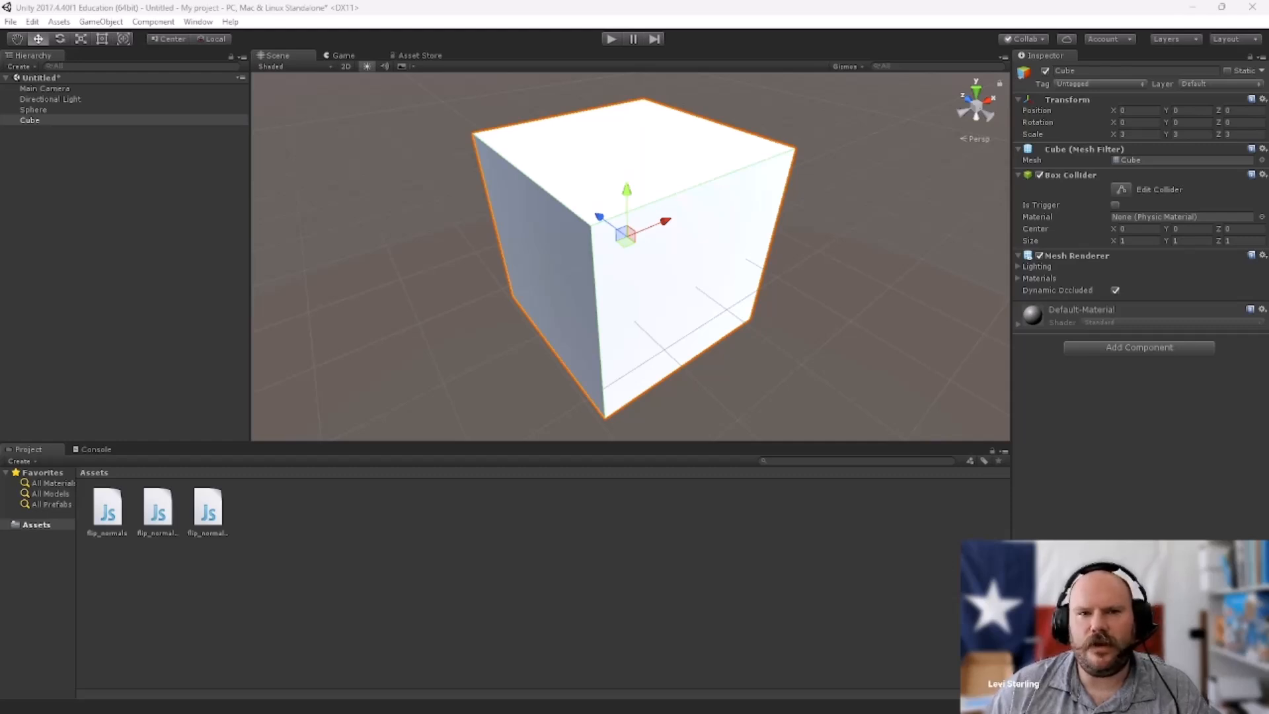
- With Cube selected, run the scene and view it from inside the cube, where only the sphere shows
click(30, 120)
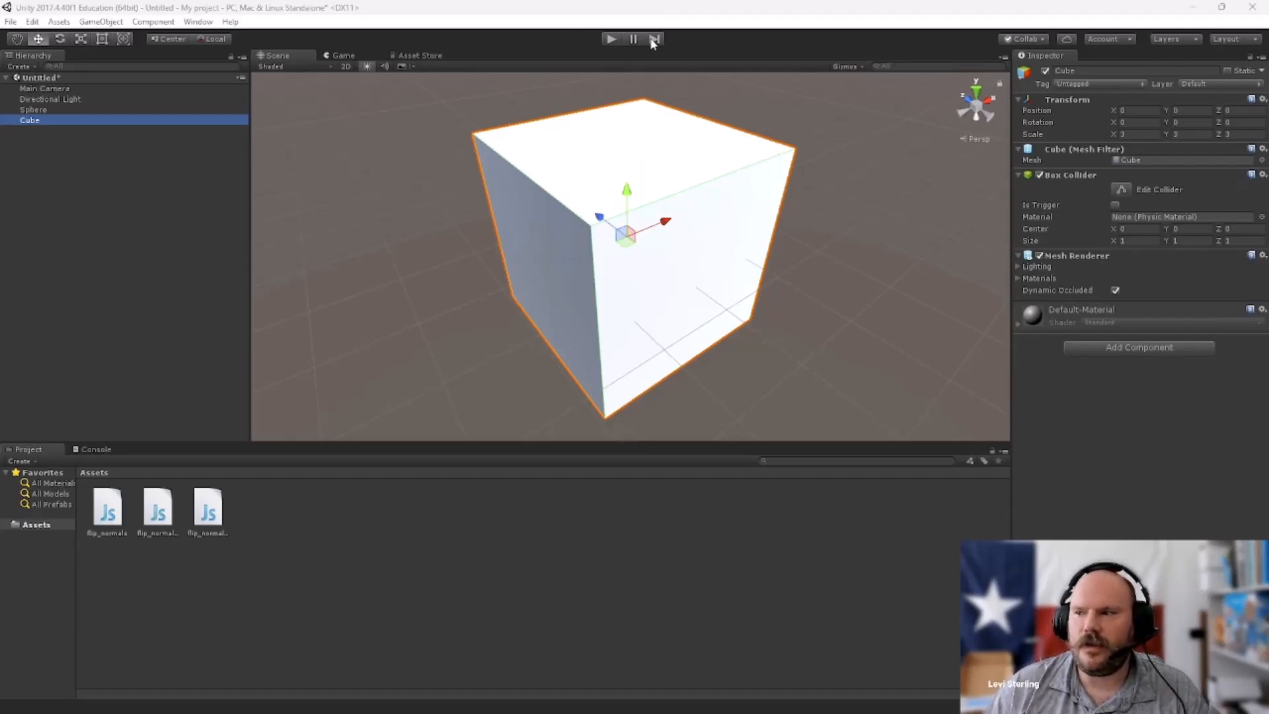
click(611, 40)
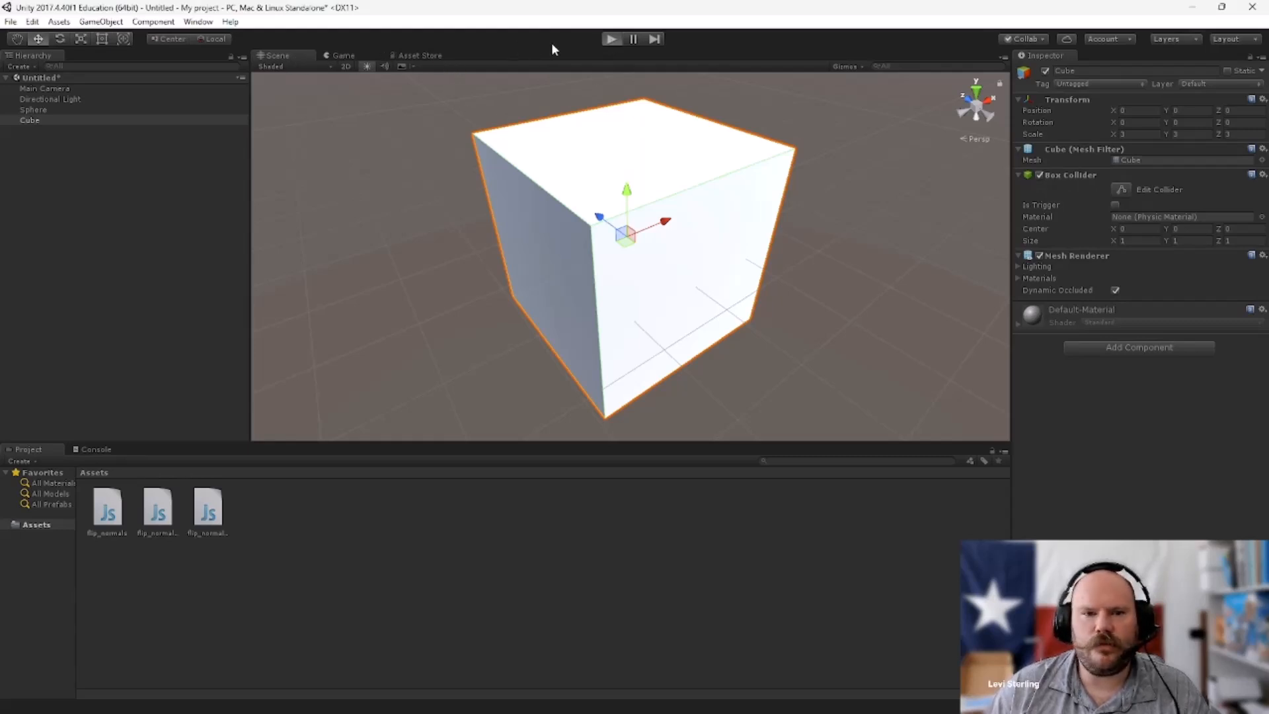
click(610, 38)
click(268, 54)
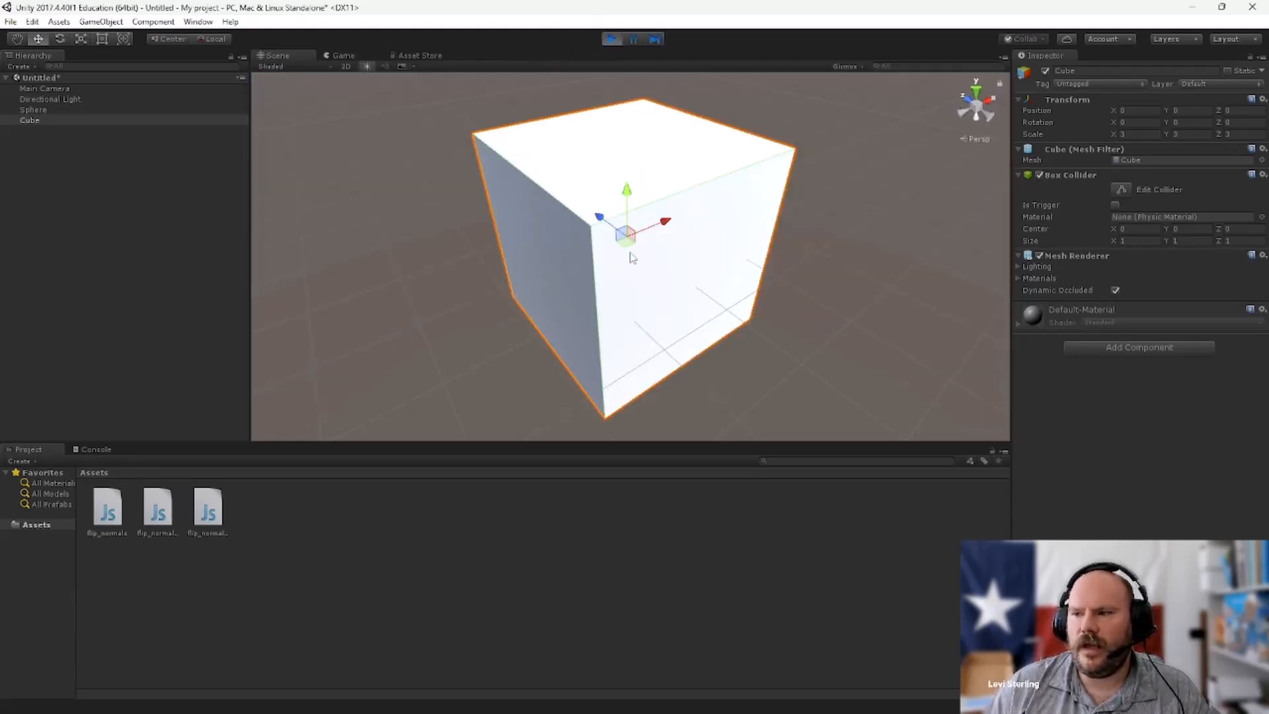
scroll(592, 230, up, 2)
scroll(589, 238, up, 4)
scroll(575, 233, up, 3)
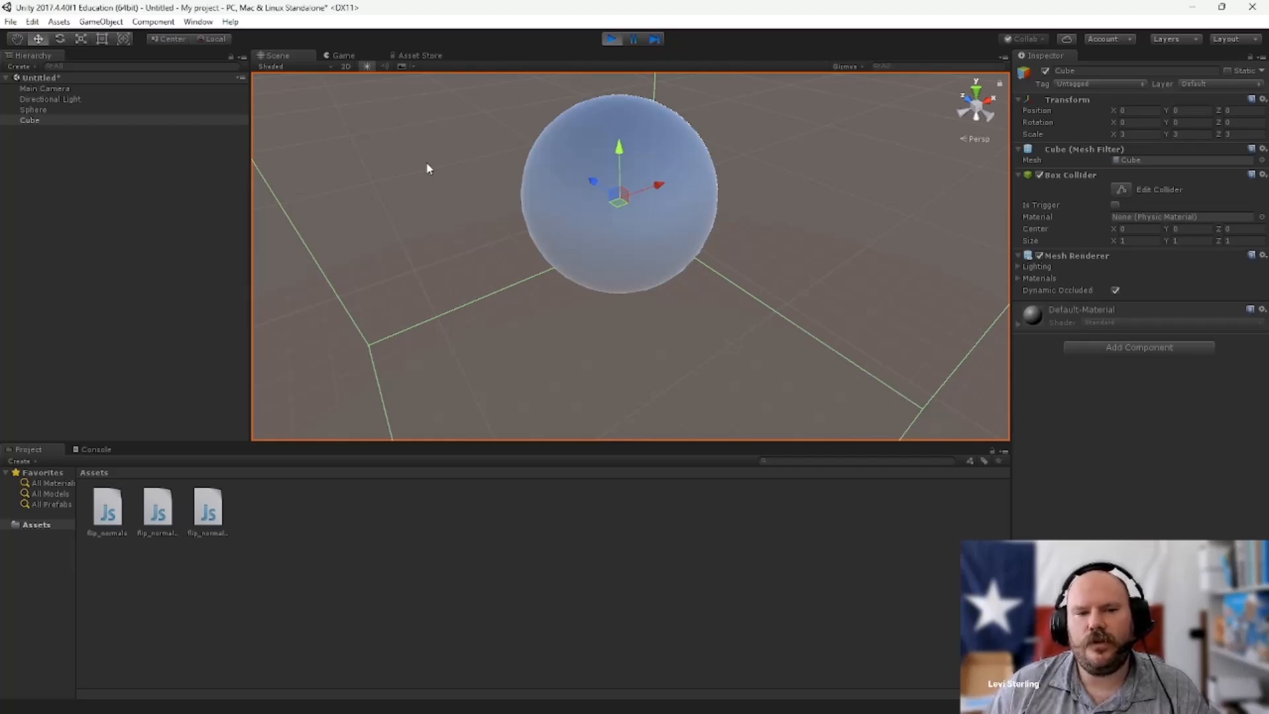
scroll(410, 194, down, 3)
scroll(416, 206, down, 1)
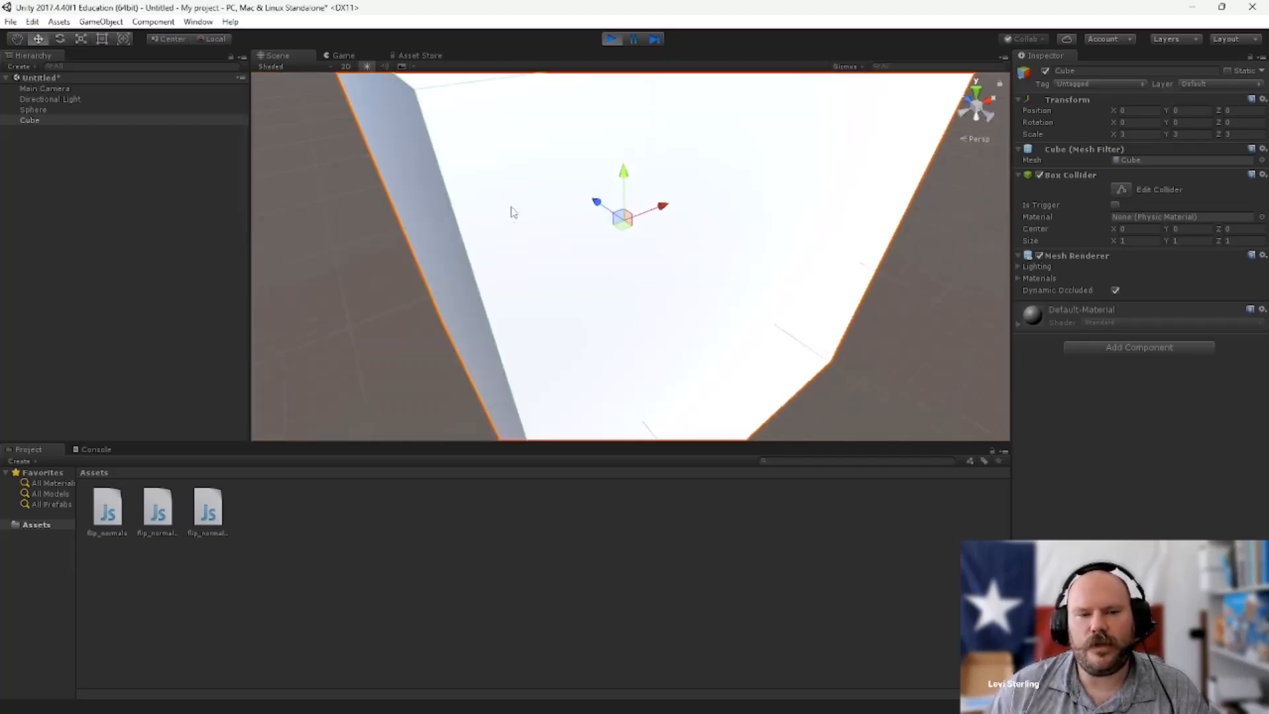
scroll(496, 213, up, 1)
scroll(475, 219, down, 3)
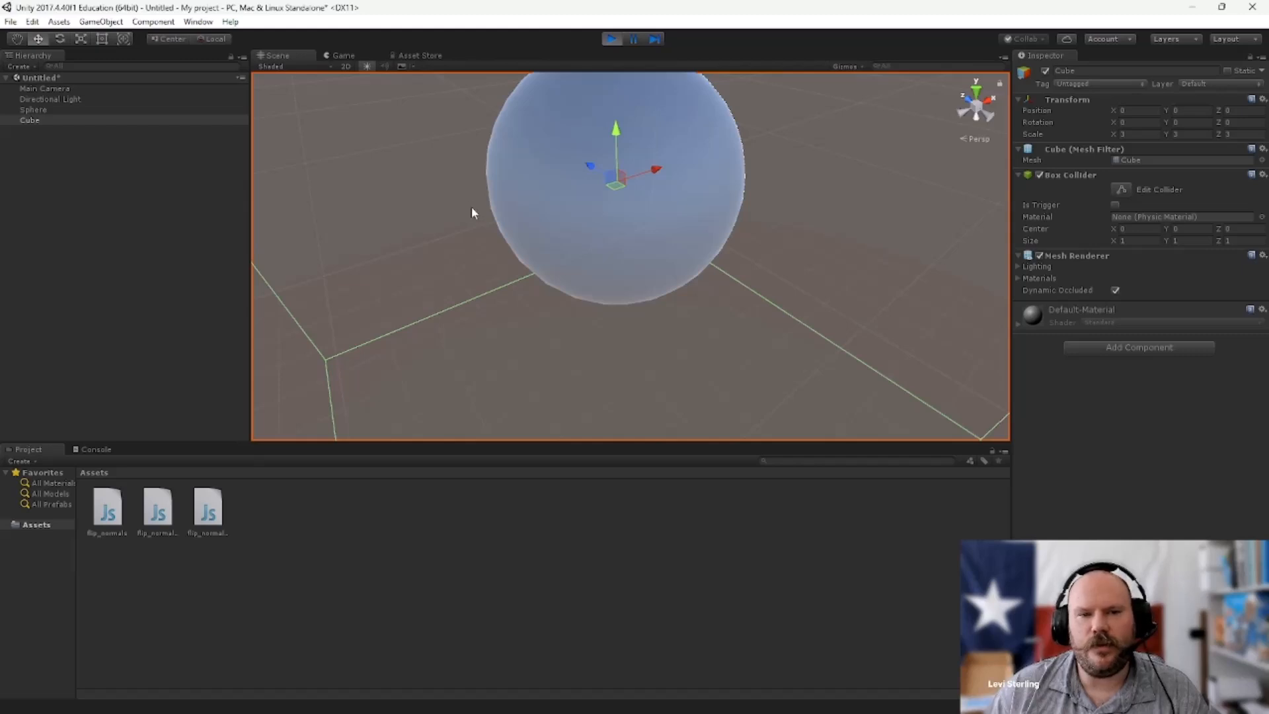
- Attach the first flip_normals script to the Cube and rerun, so its inner walls render around the sphere
click(612, 44)
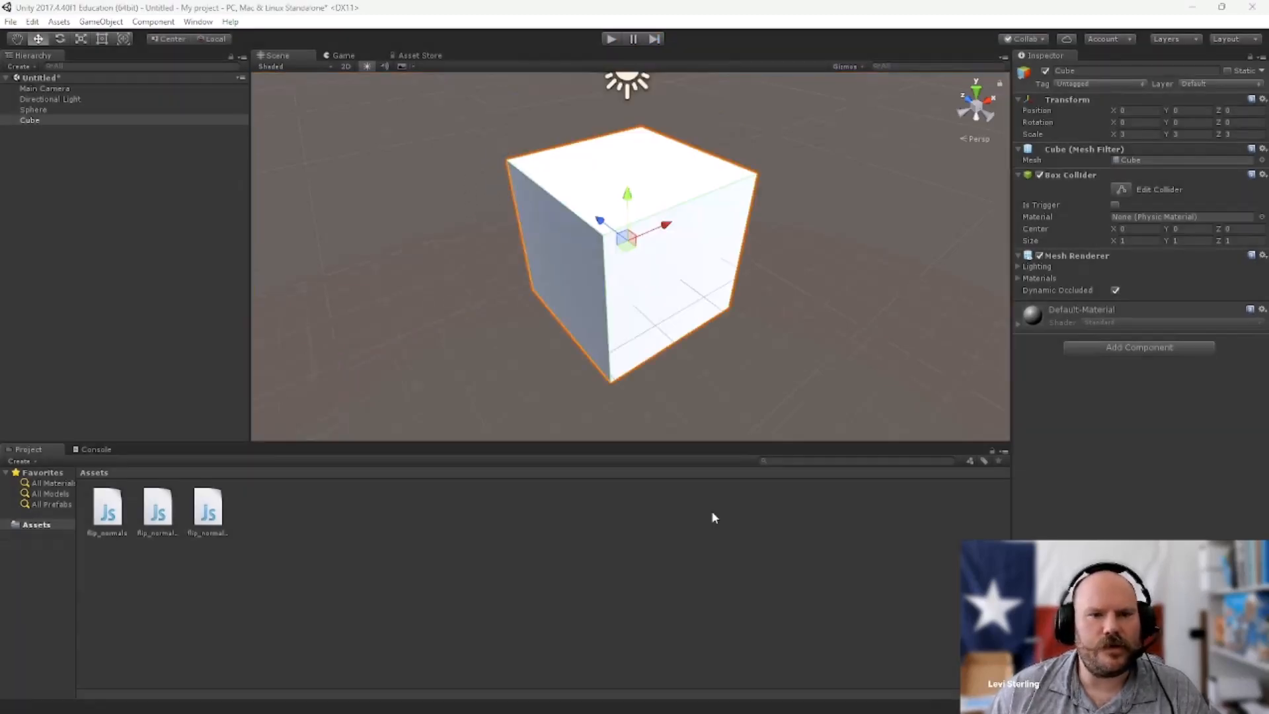
drag(109, 516, 1138, 389)
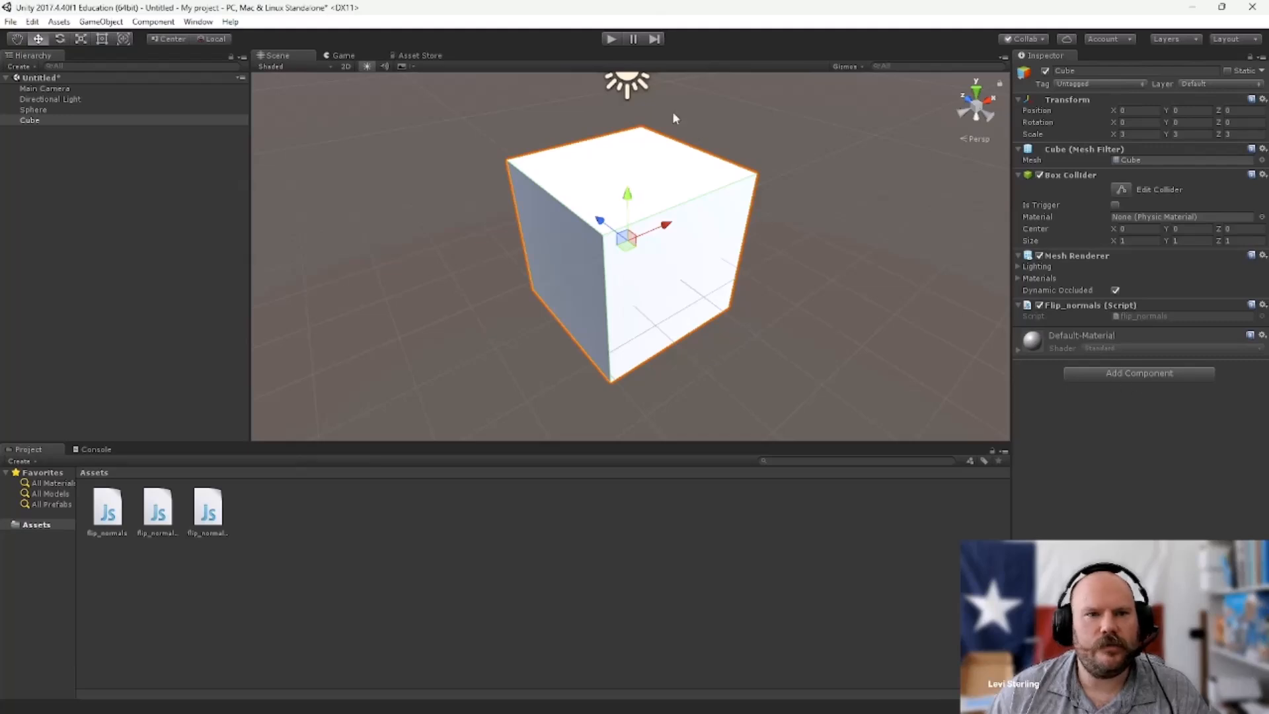
click(611, 39)
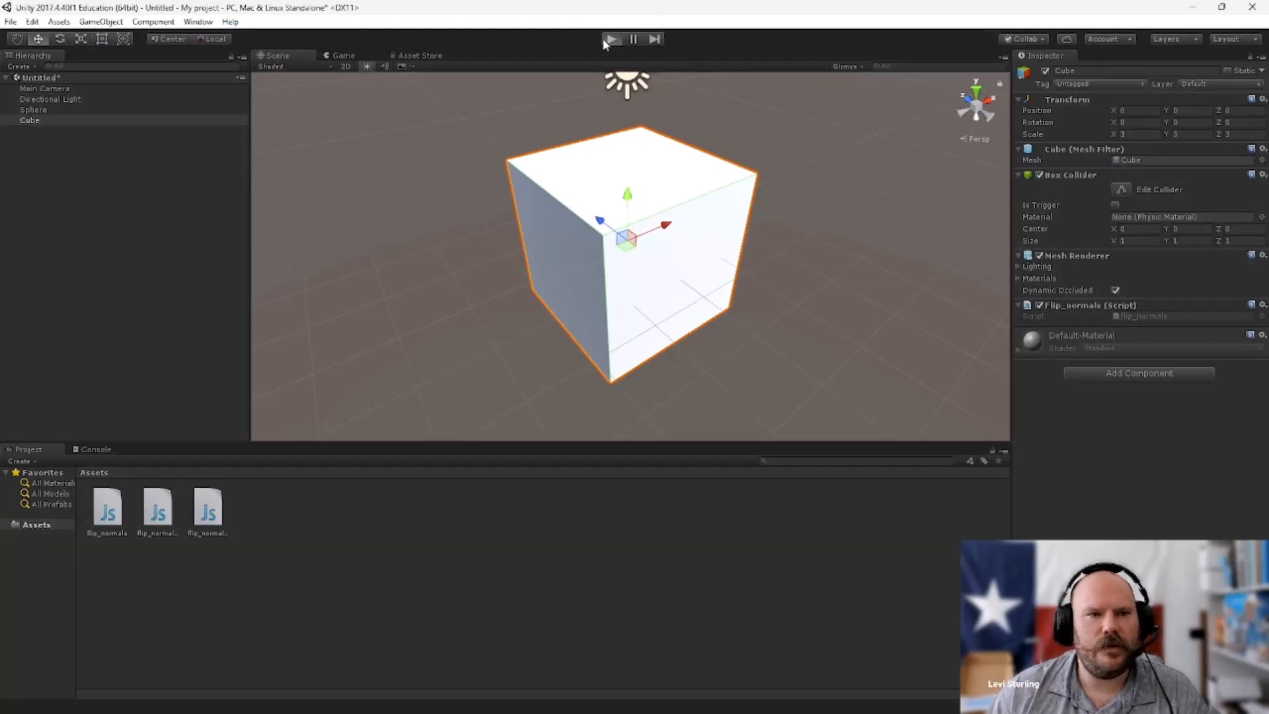
click(284, 55)
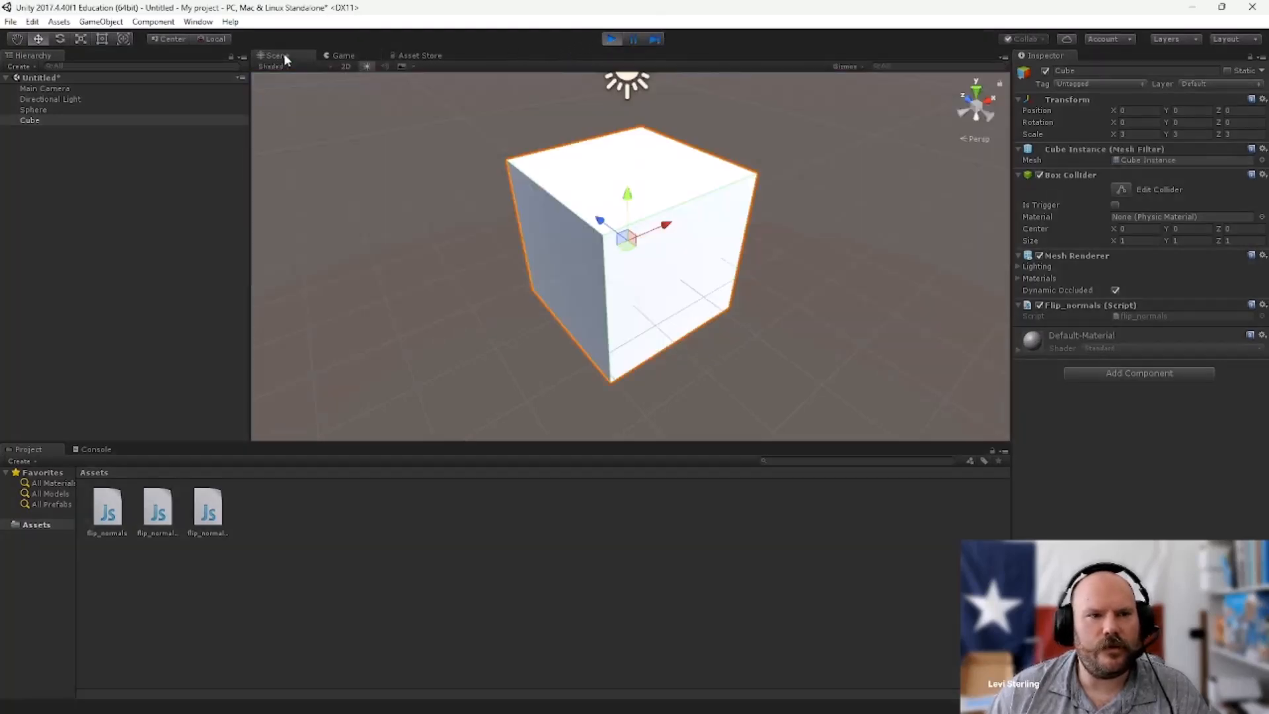
scroll(591, 282, up, 1)
scroll(595, 278, up, 2)
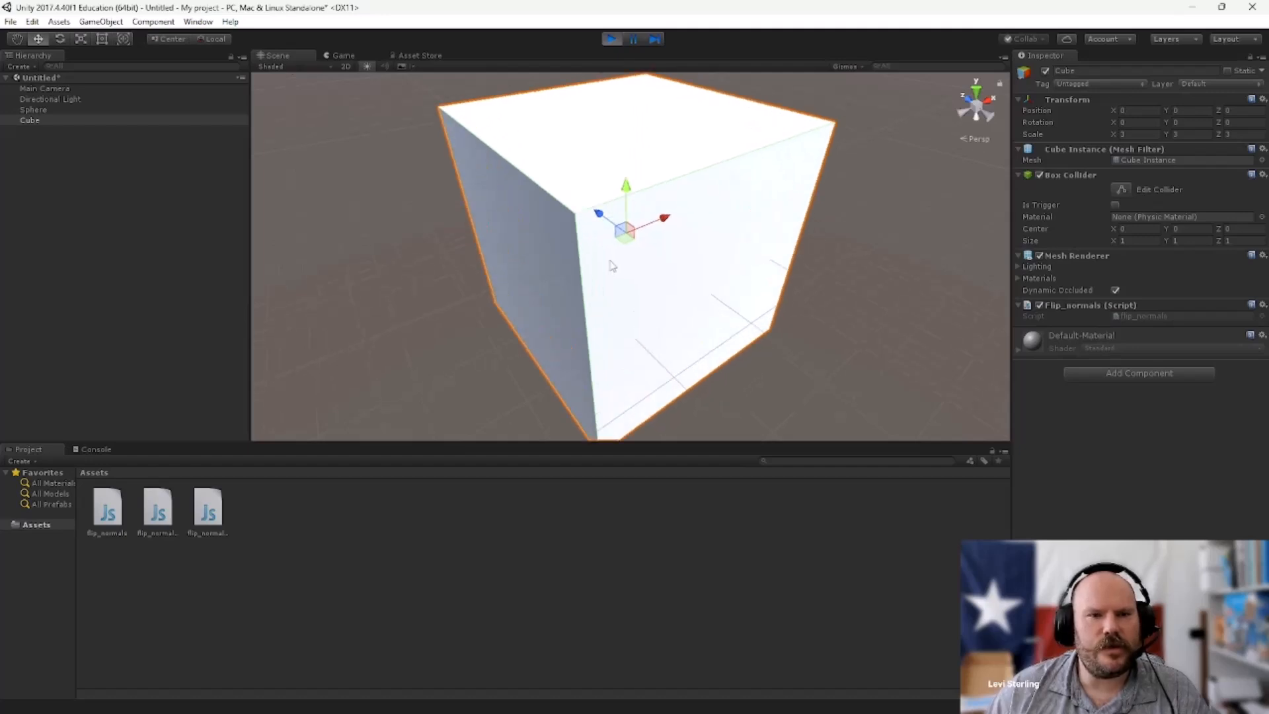
scroll(603, 272, up, 3)
scroll(611, 266, up, 3)
scroll(610, 266, up, 2)
scroll(610, 266, up, 1)
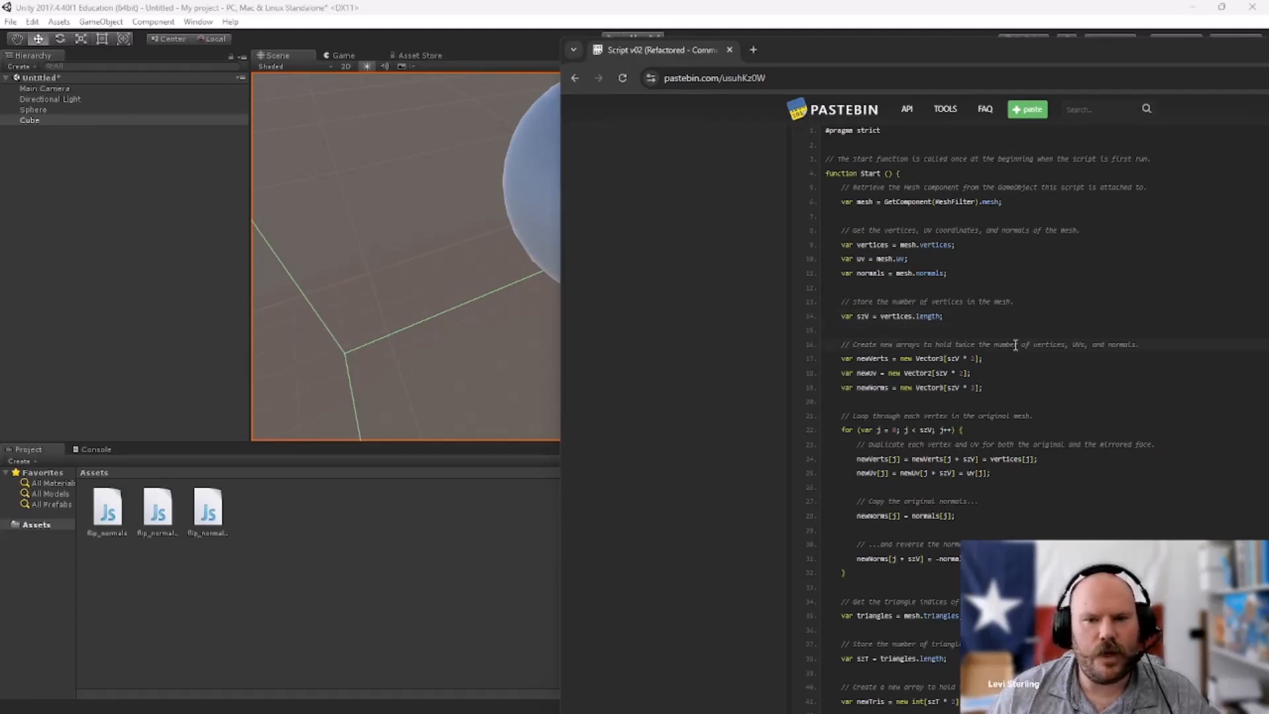
scroll(1010, 372, down, 3)
scroll(1010, 373, down, 1)
scroll(1010, 372, down, 1)
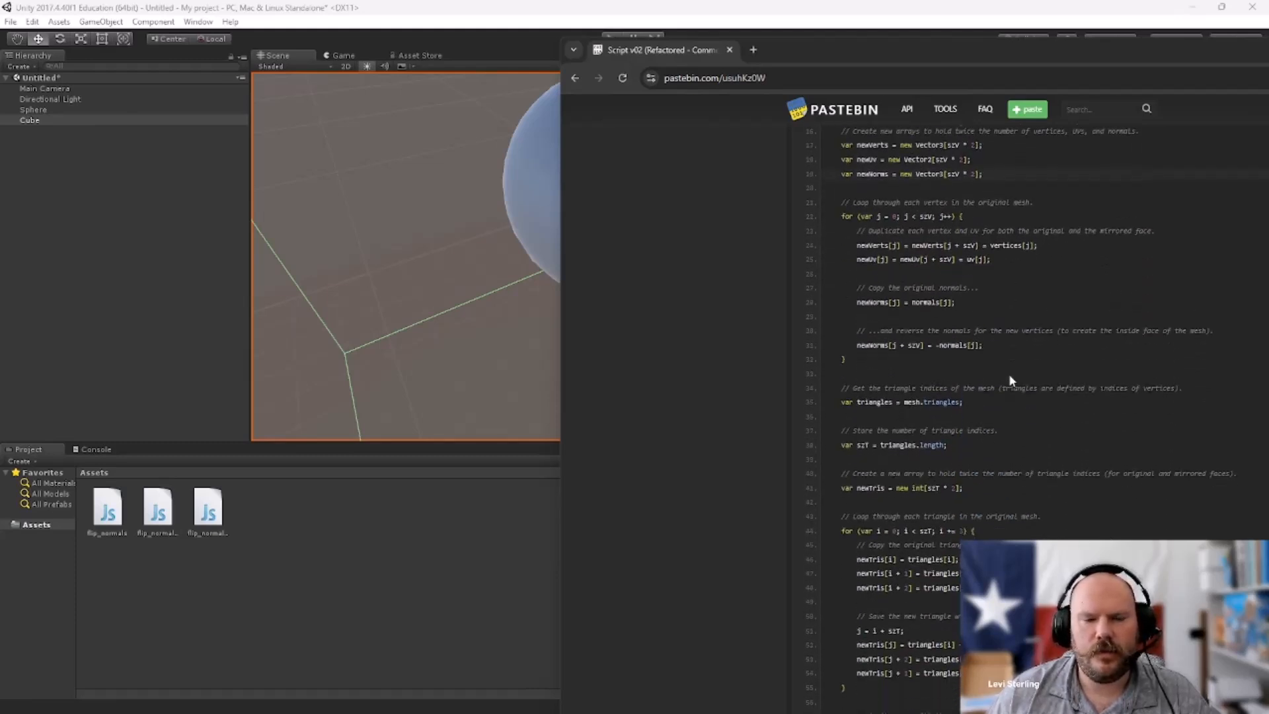
scroll(1011, 373, down, 2)
scroll(1007, 374, down, 2)
scroll(1008, 373, down, 1)
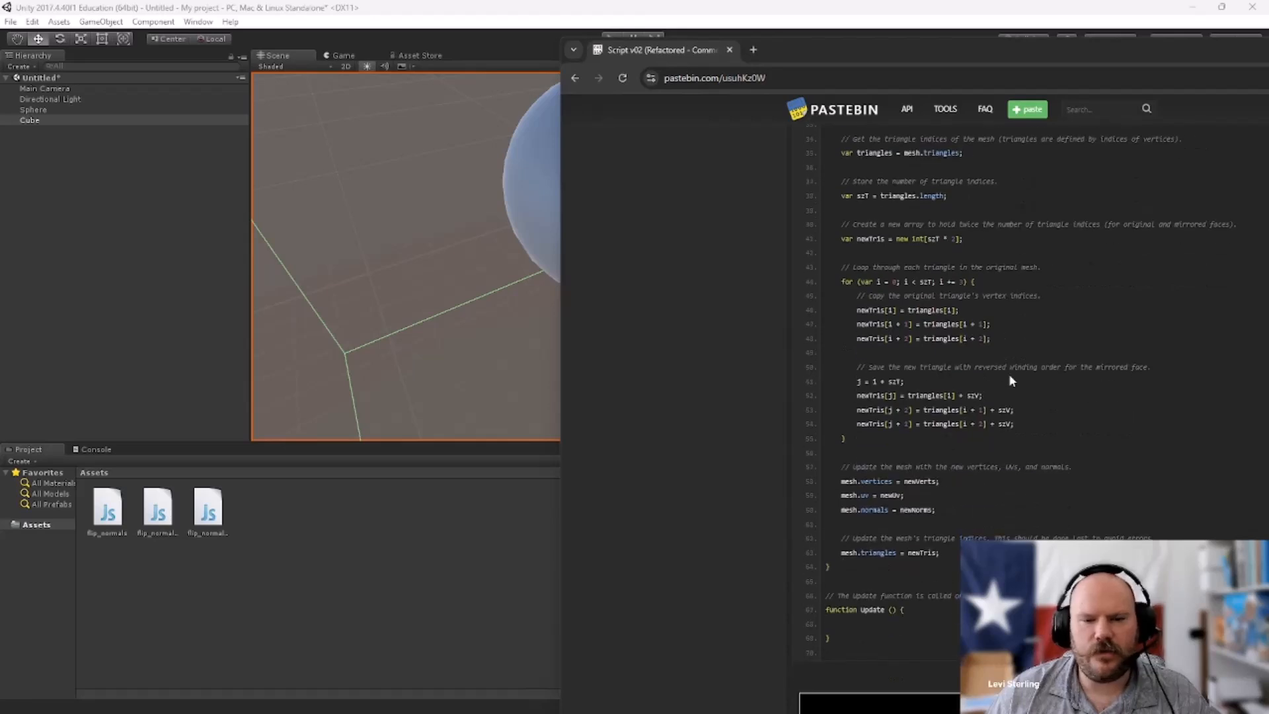
scroll(1009, 374, up, 2)
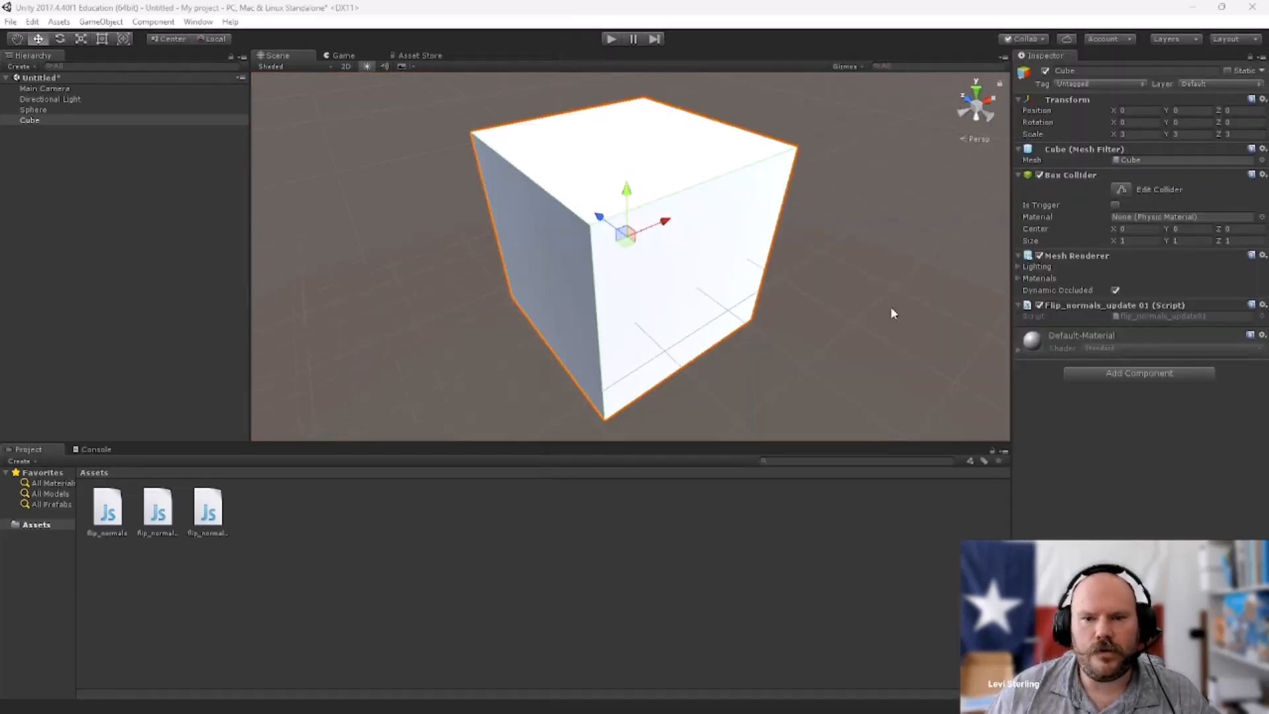
- Run the scene with flip_normals_update 01 showing the inner walls, then bring up Script v03 in the browser
click(611, 38)
click(278, 55)
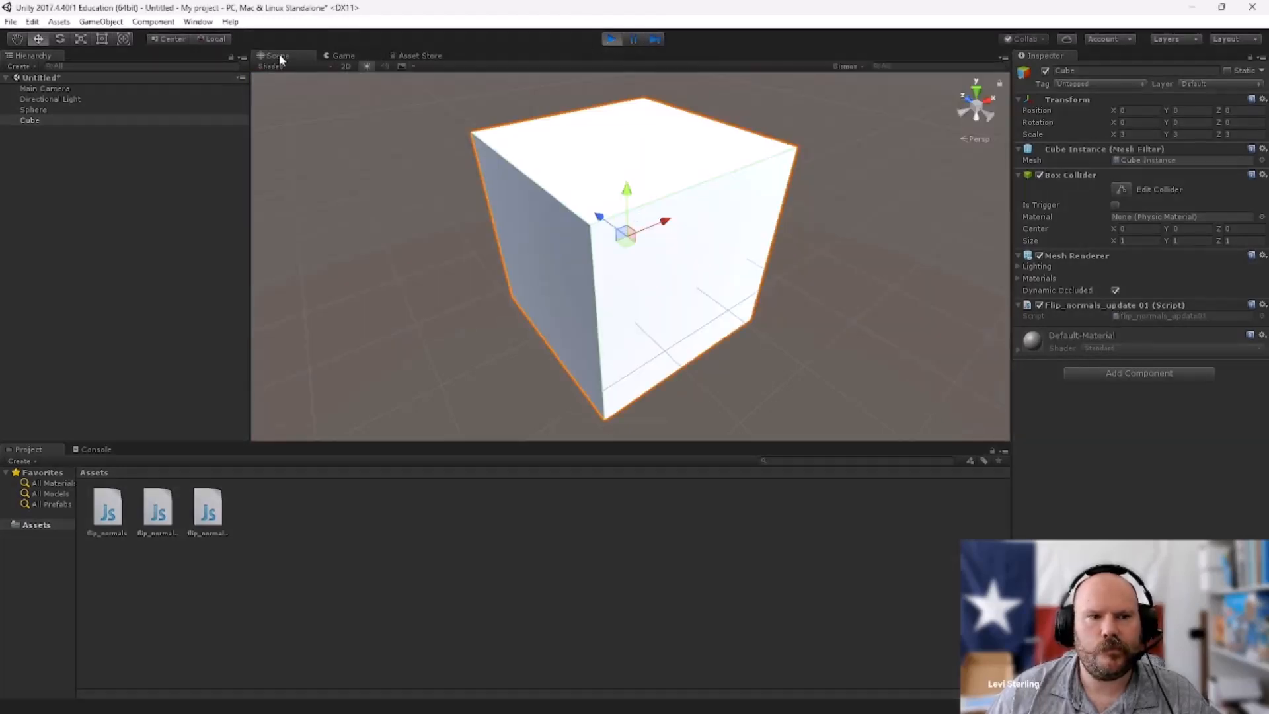
scroll(507, 249, up, 5)
scroll(514, 255, up, 3)
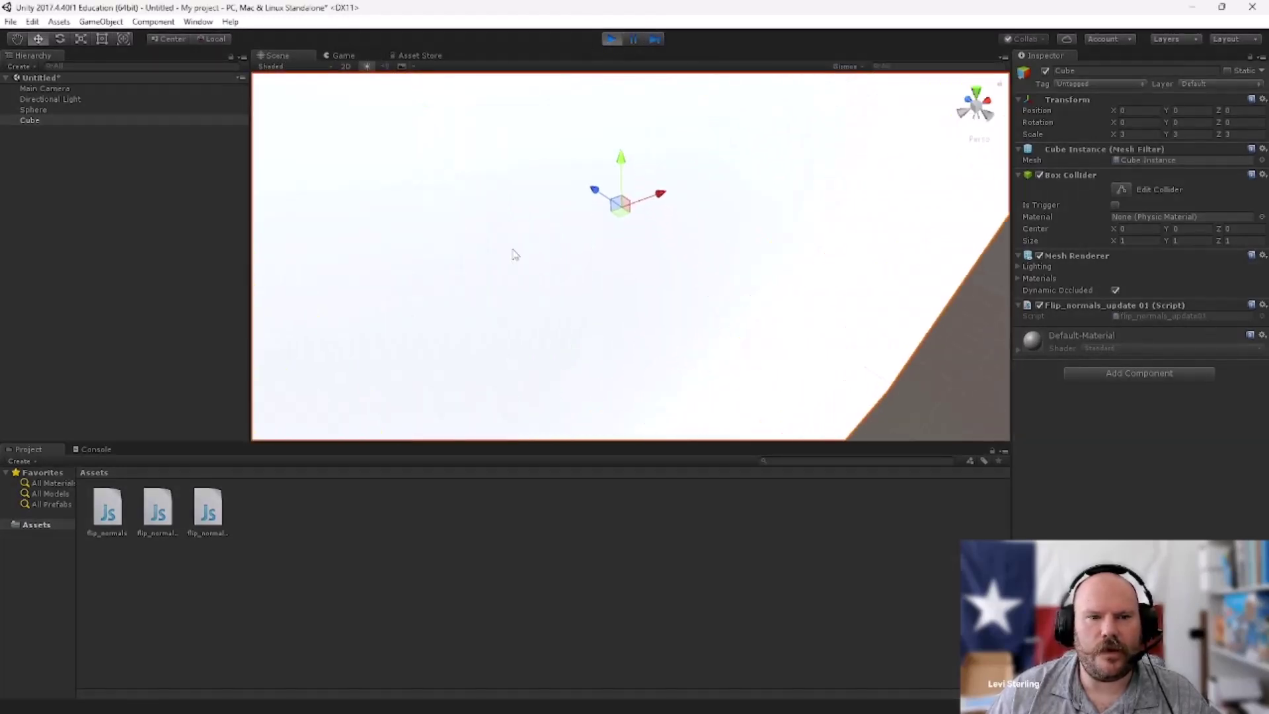
scroll(513, 255, down, 2)
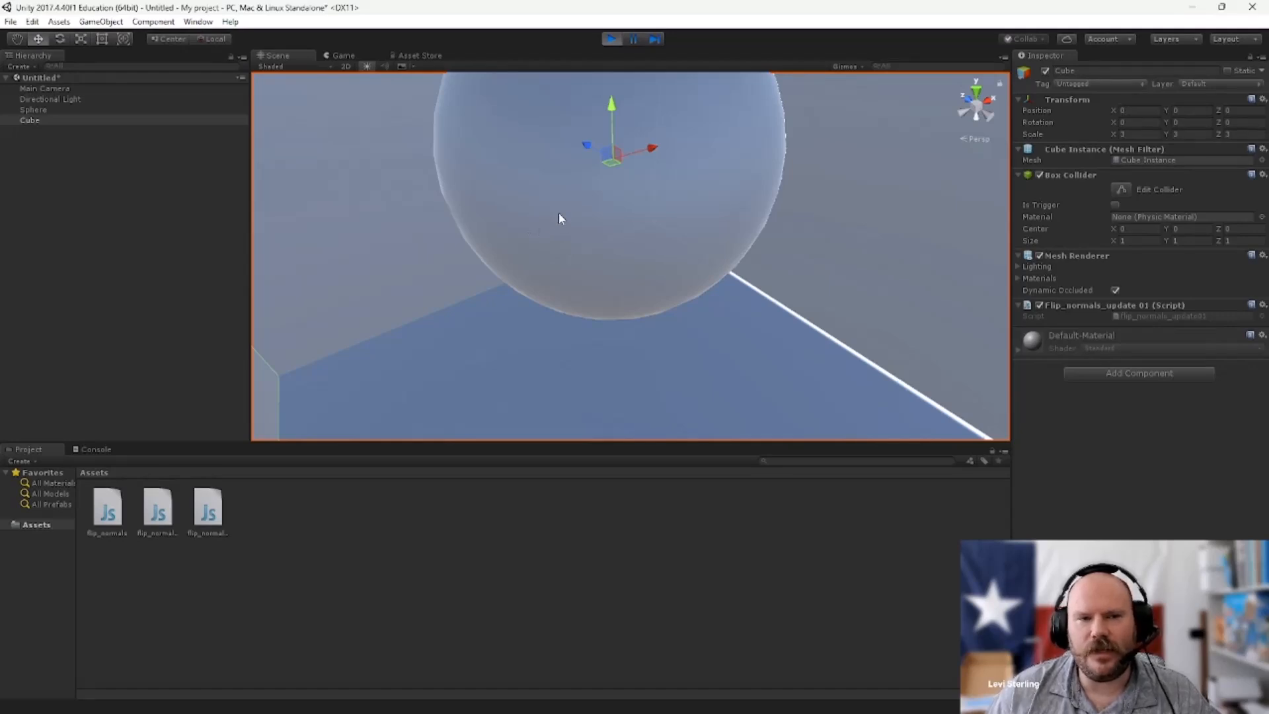
key(alt+Tab)
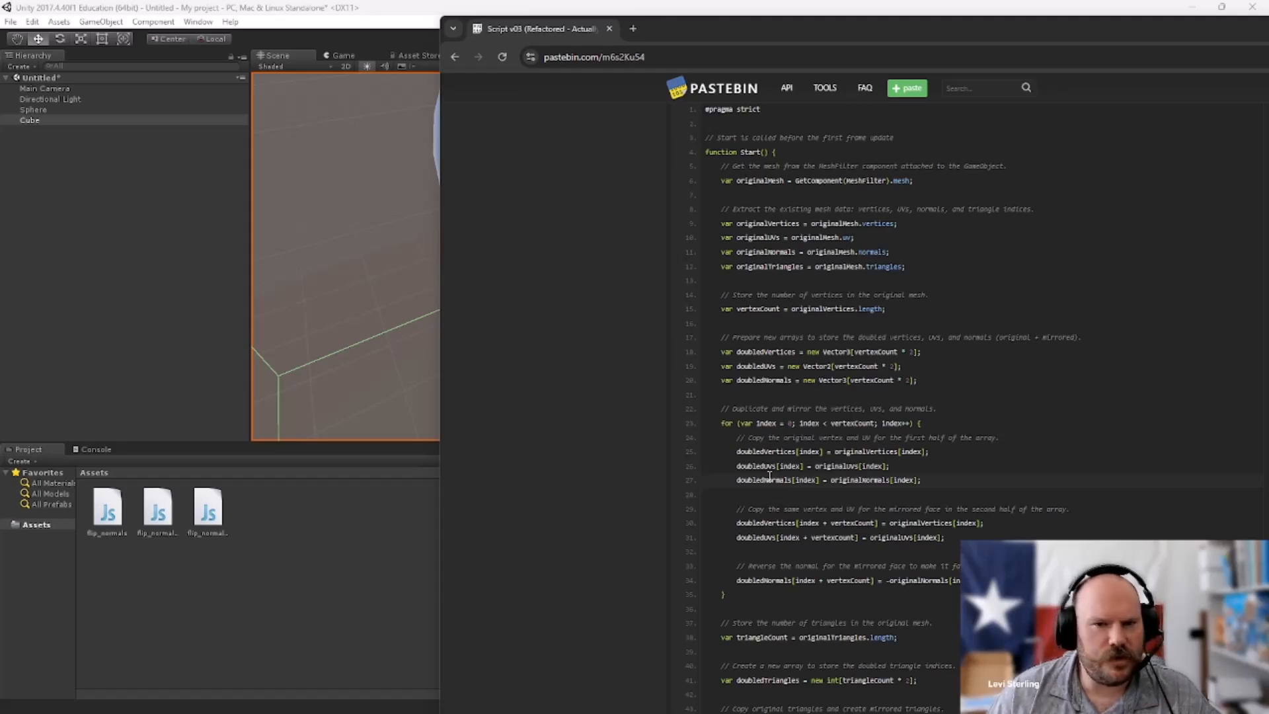
scroll(770, 480, down, 2)
scroll(769, 479, down, 3)
scroll(769, 478, down, 1)
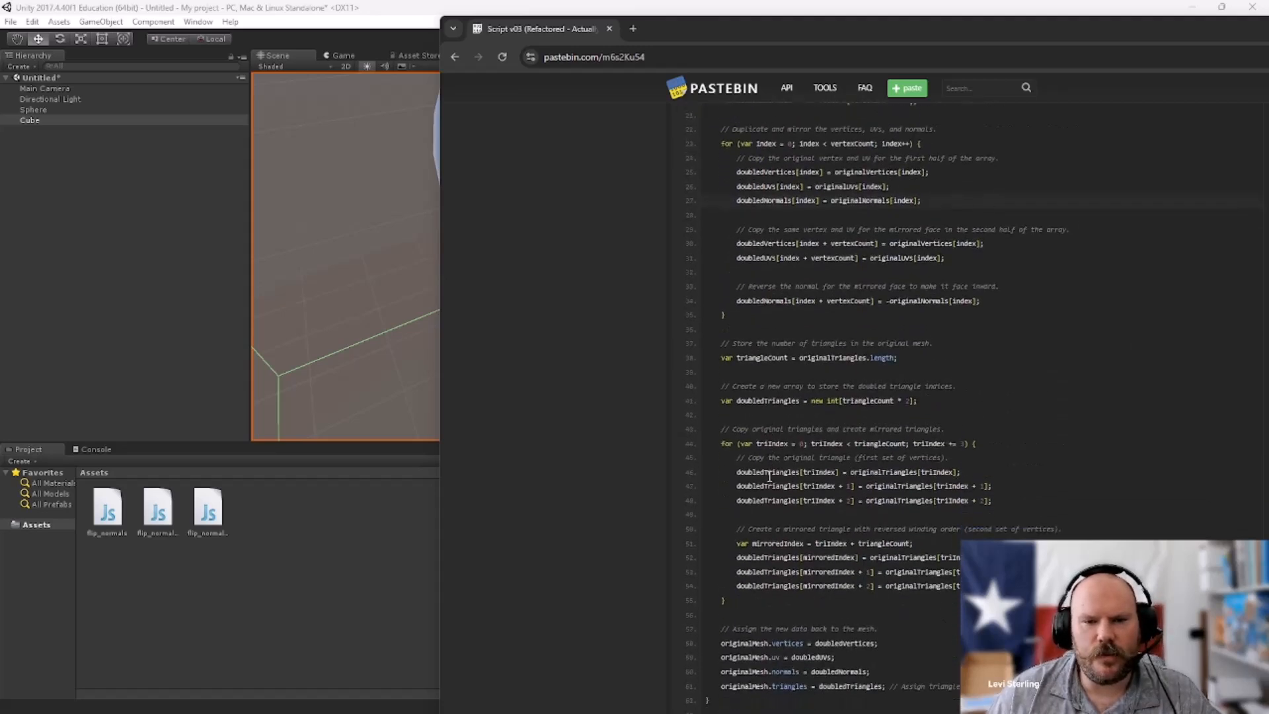
scroll(769, 477, down, 2)
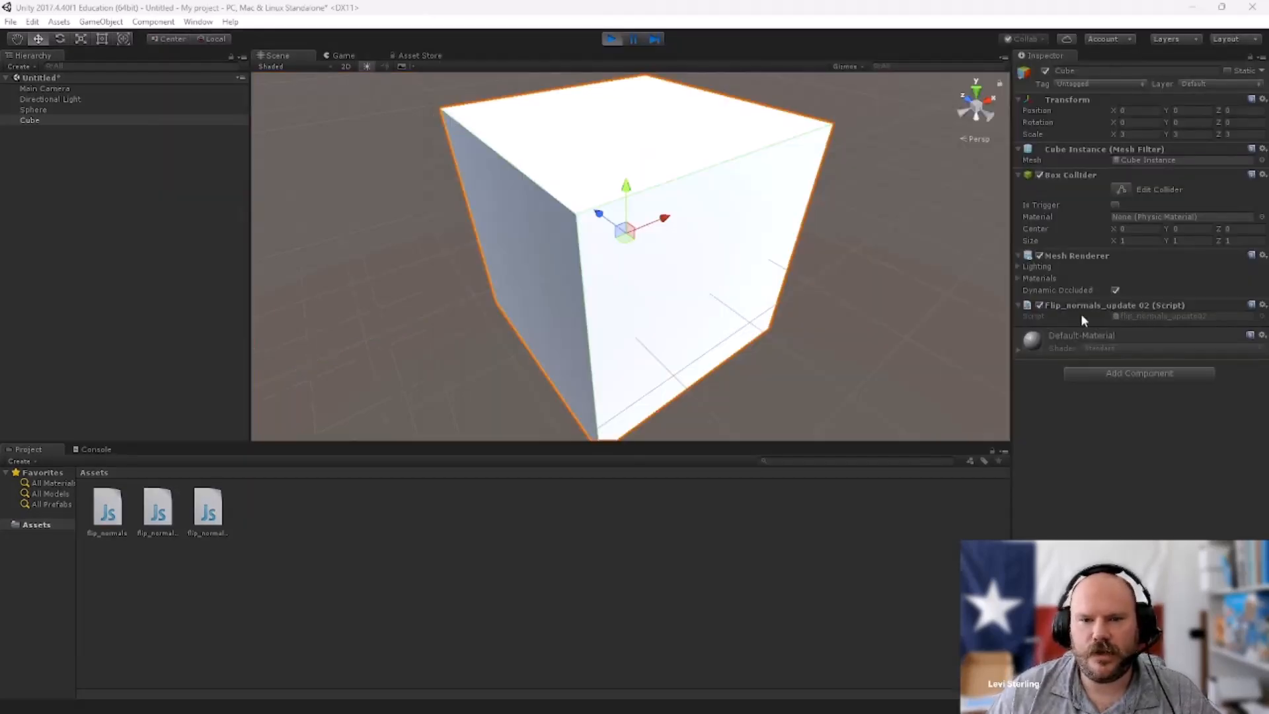
scroll(733, 330, up, 3)
scroll(711, 328, up, 3)
scroll(712, 328, up, 3)
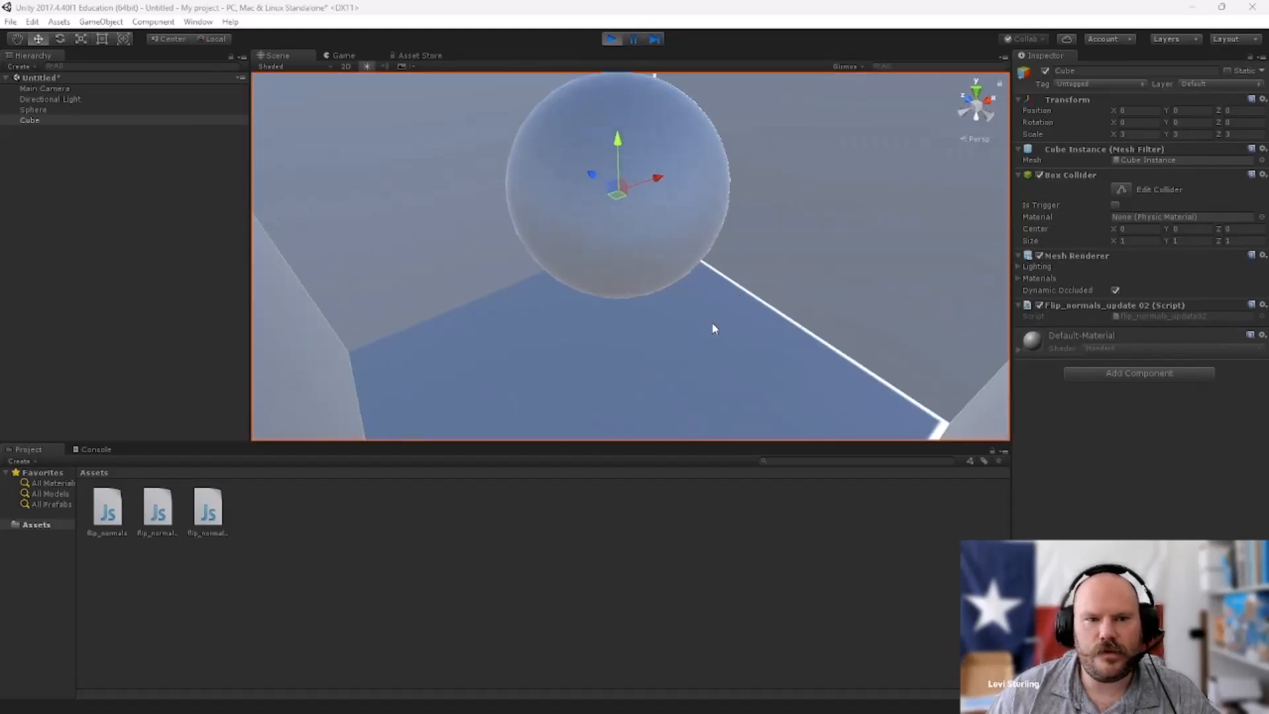